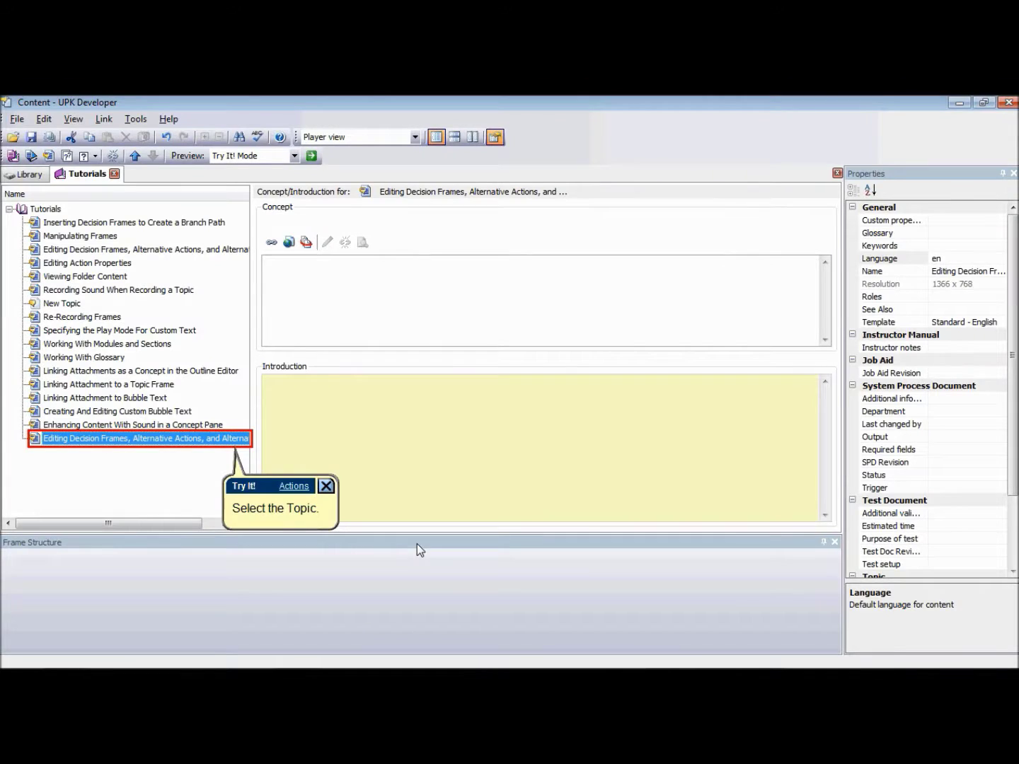
Open the 'Editing Decision Frames, Alternative Actions, and Alternative Paths' topic in the Topic Editor.
double_click(188, 439)
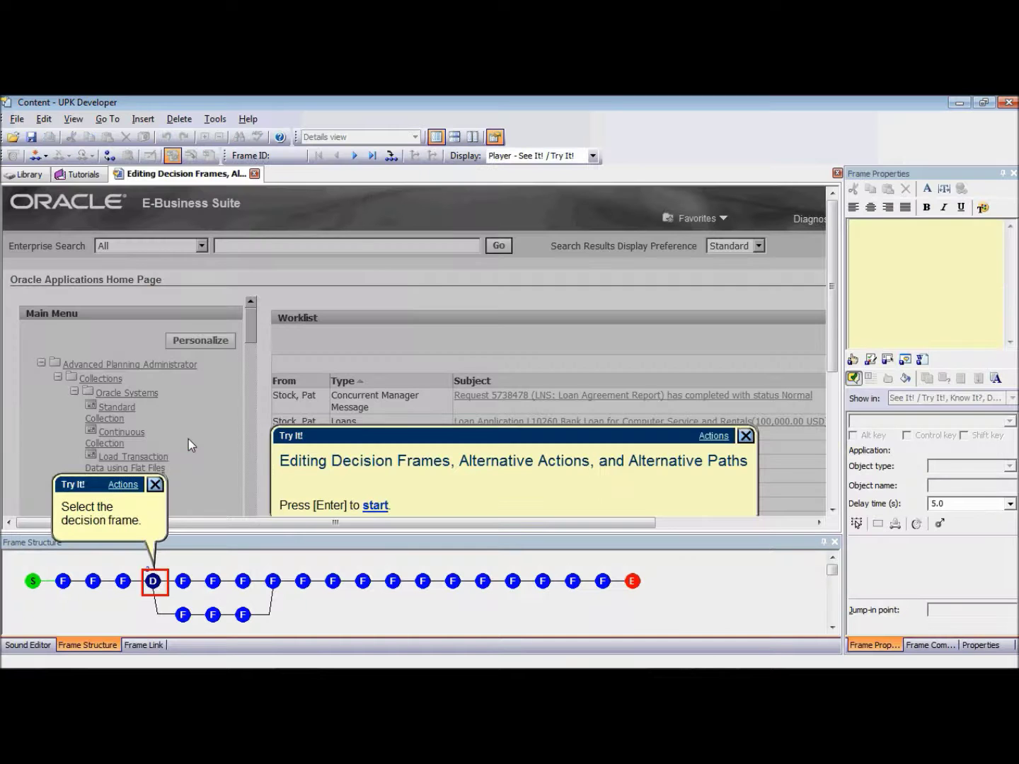
Select the decision frame and replace its Header text with 'Please make a selection'.
click(155, 583)
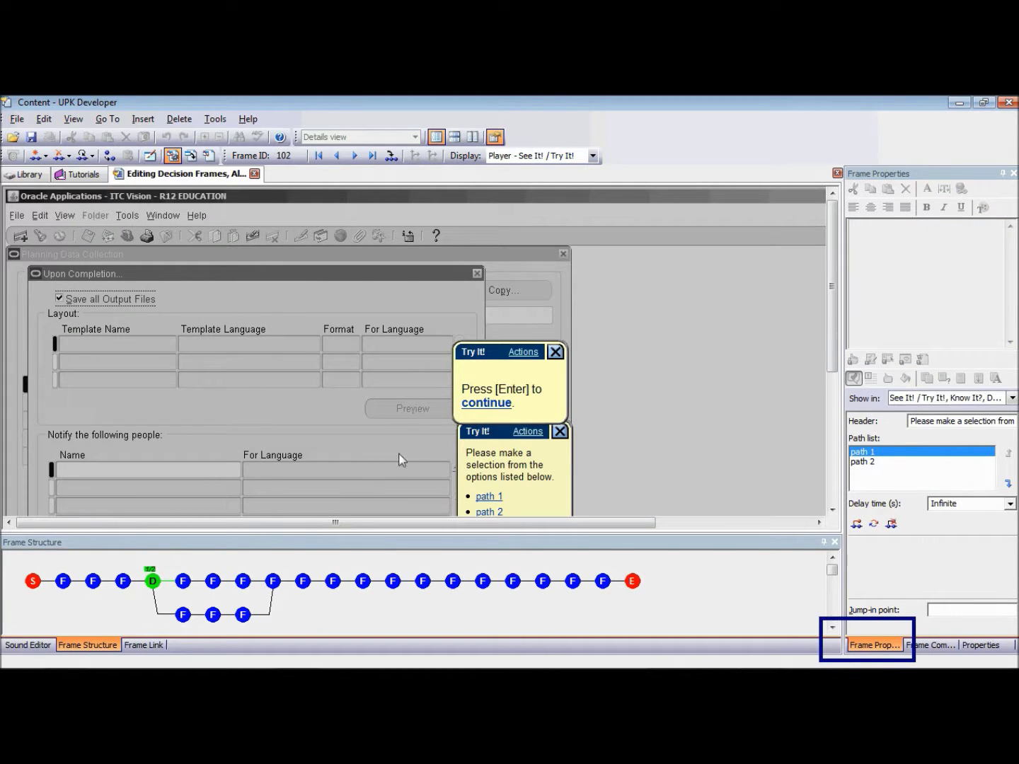
click(481, 405)
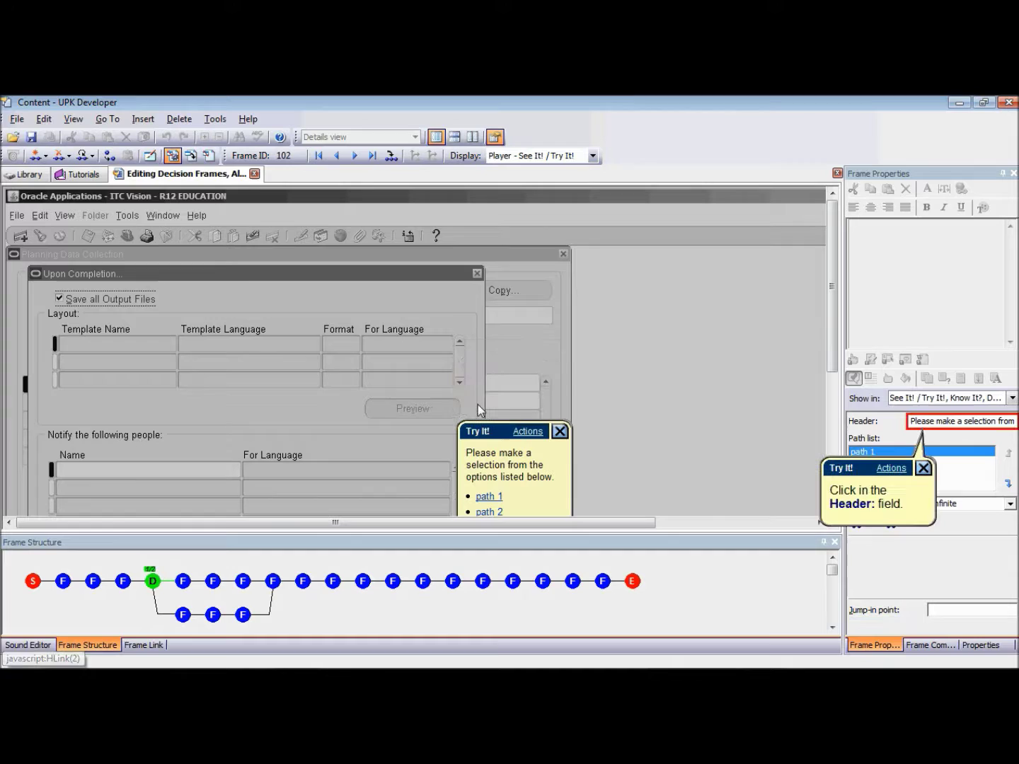
click(928, 424)
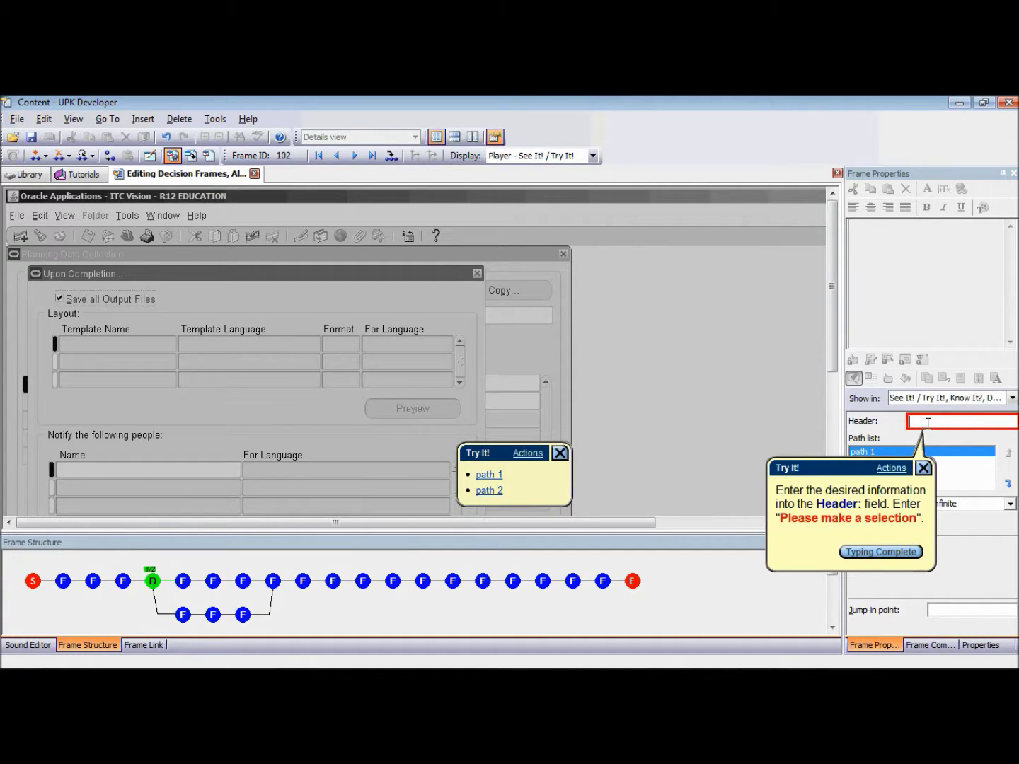
text(Please make a selection)
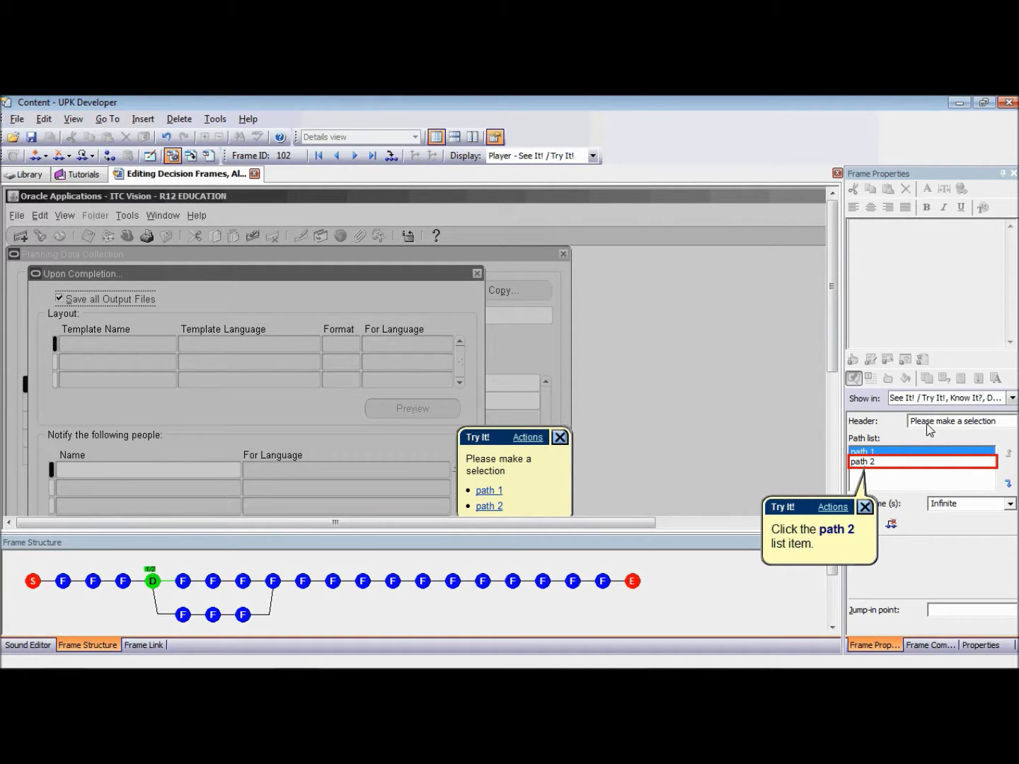
Select path 2 in the decision frame's Path list.
click(935, 462)
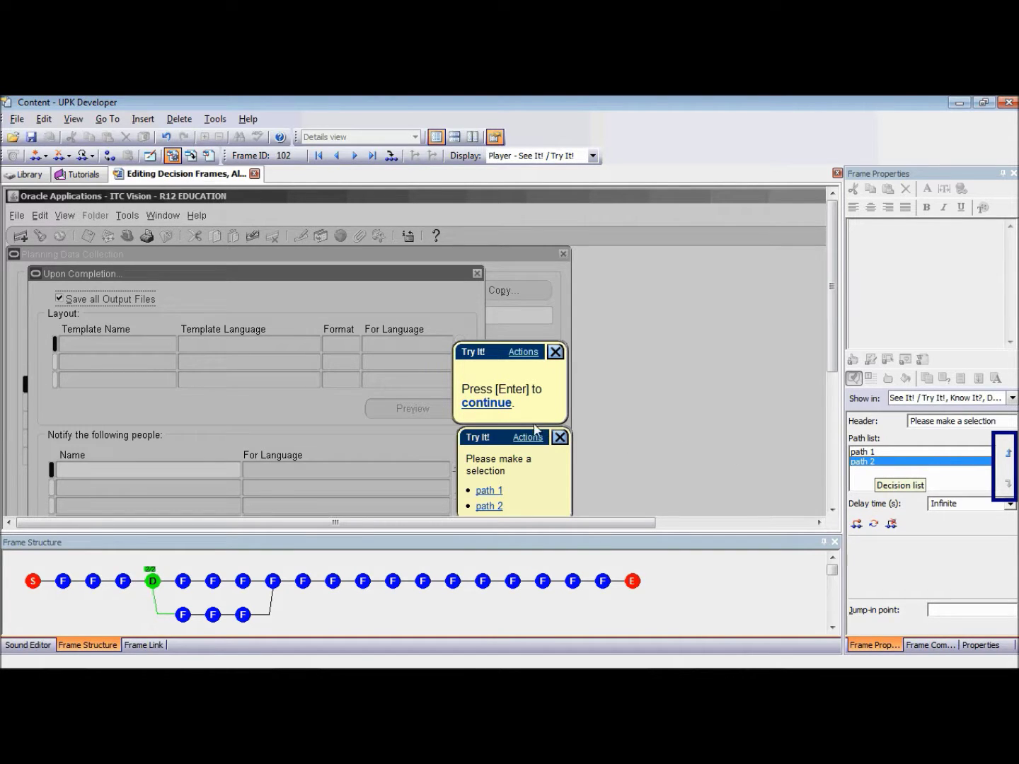
click(502, 408)
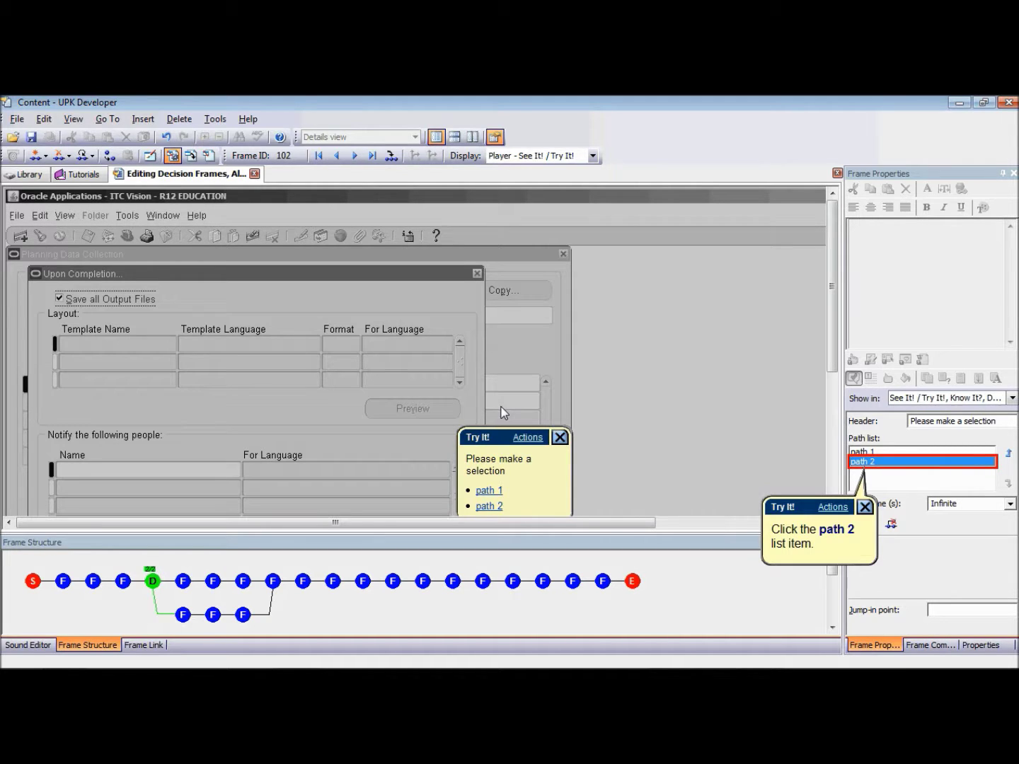
click(906, 463)
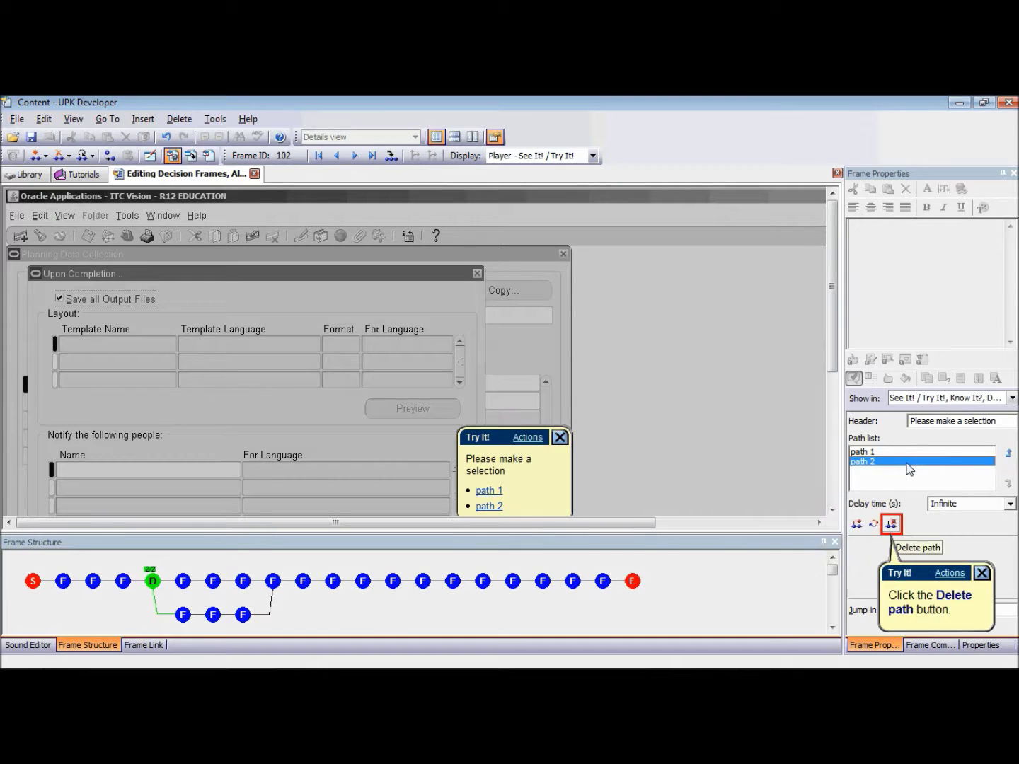
Remove path 2 using Delete > Decision Path and confirm with Yes.
click(891, 526)
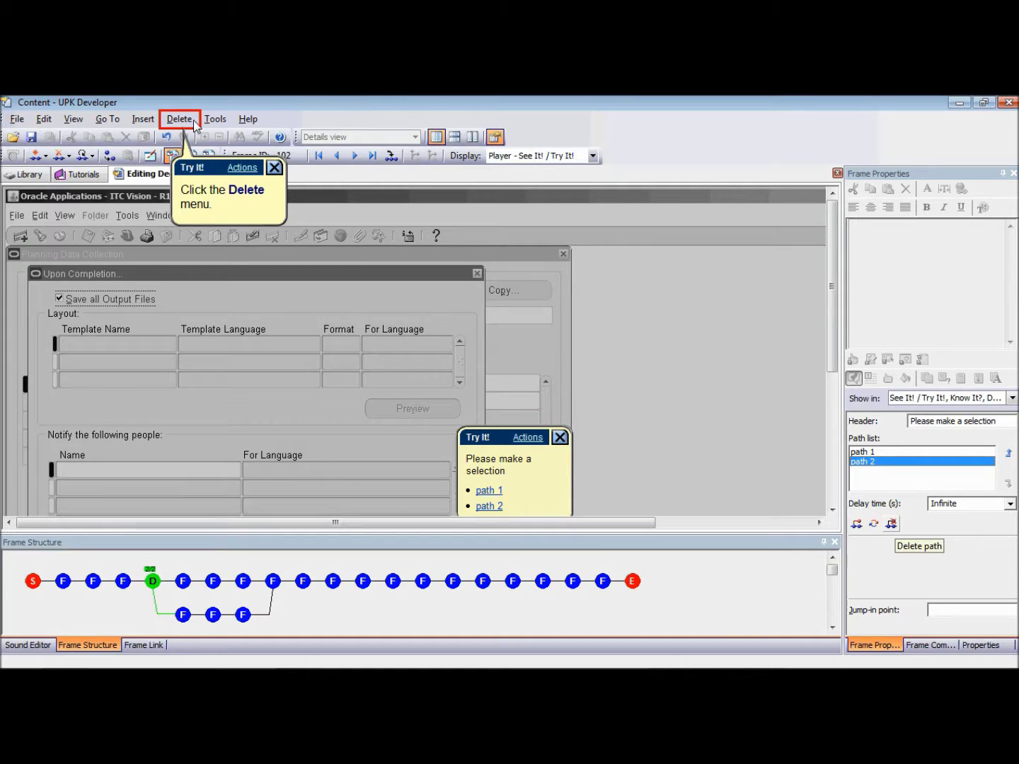
click(193, 123)
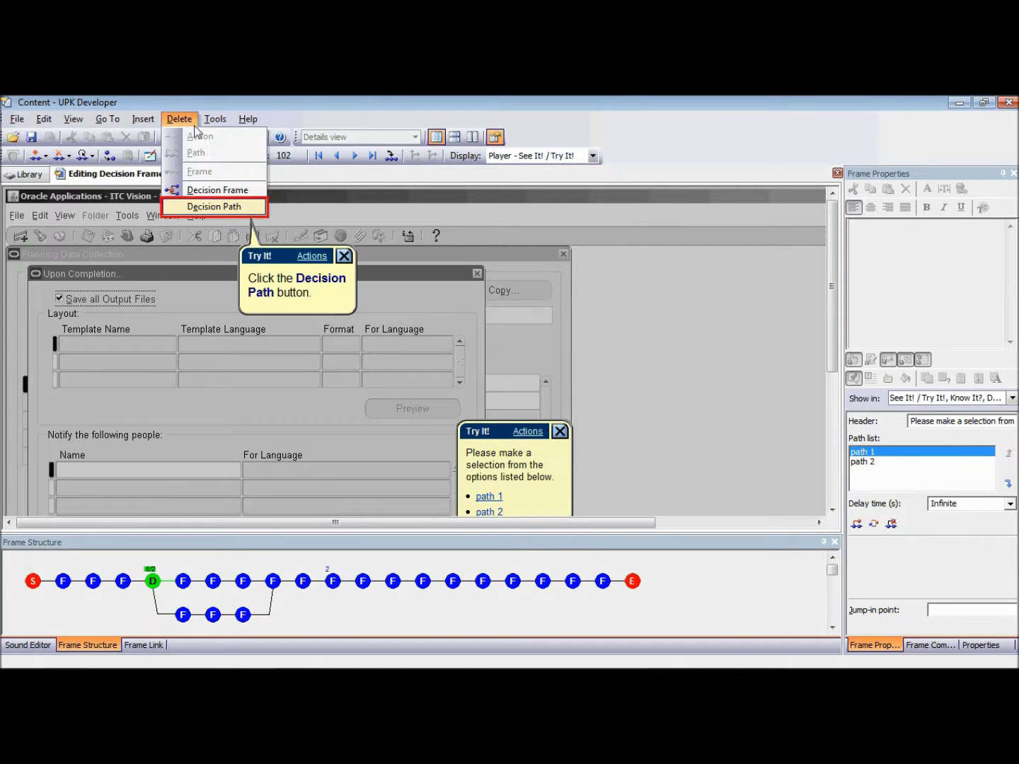
click(220, 207)
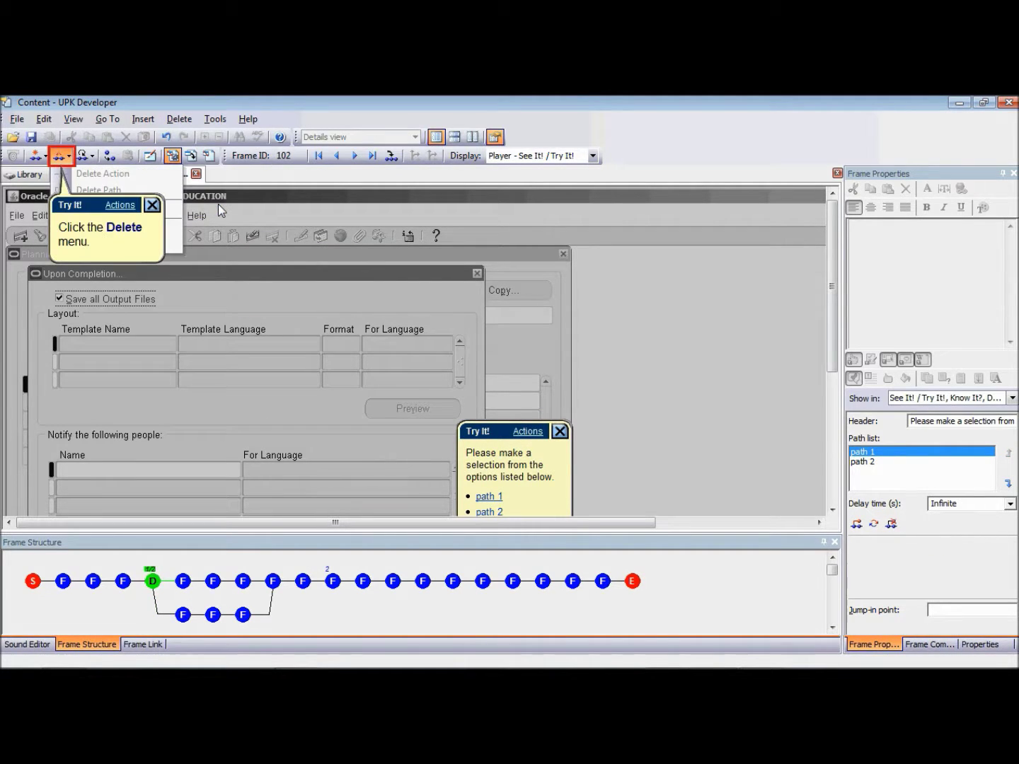
click(69, 157)
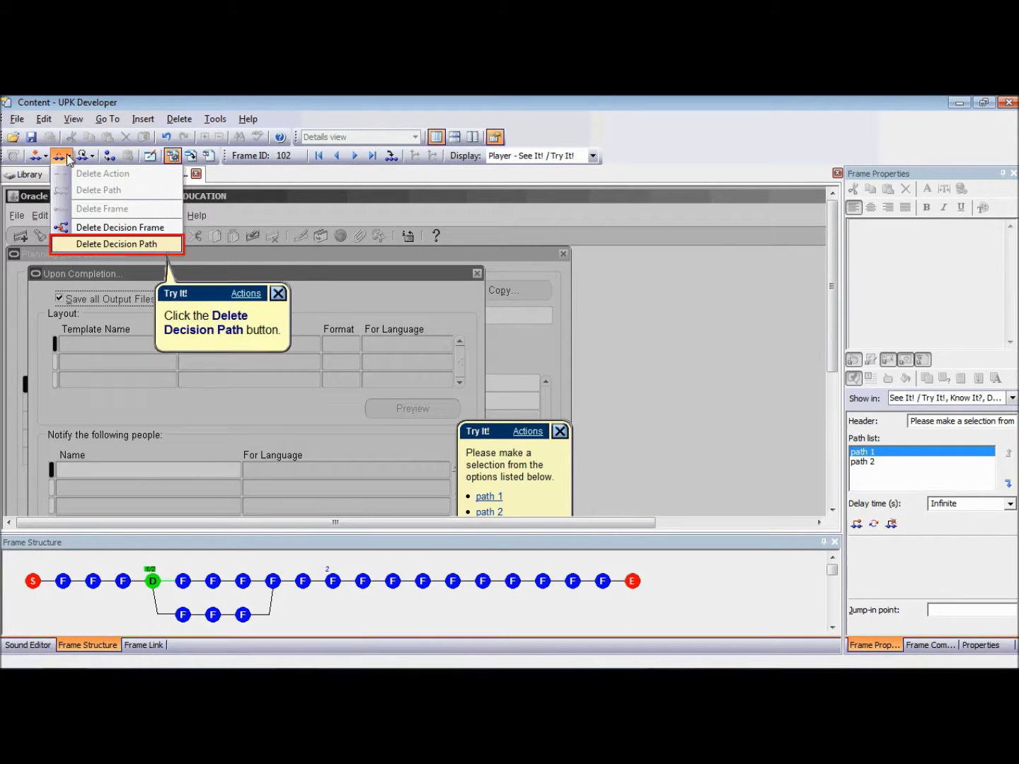
click(116, 245)
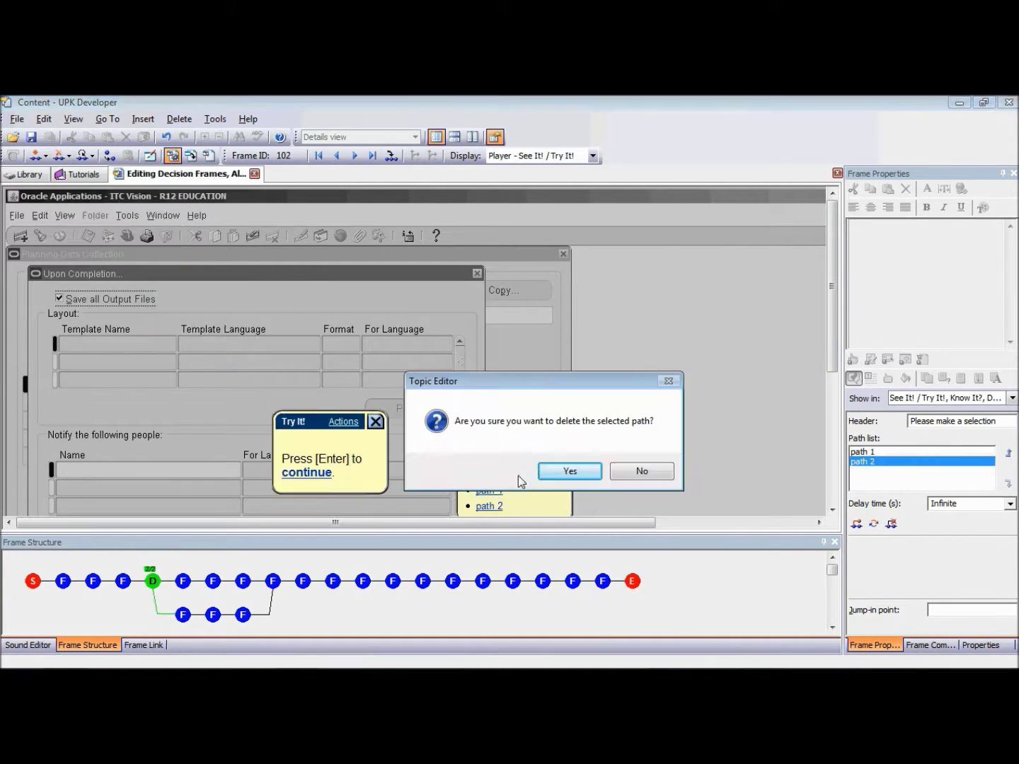
click(311, 472)
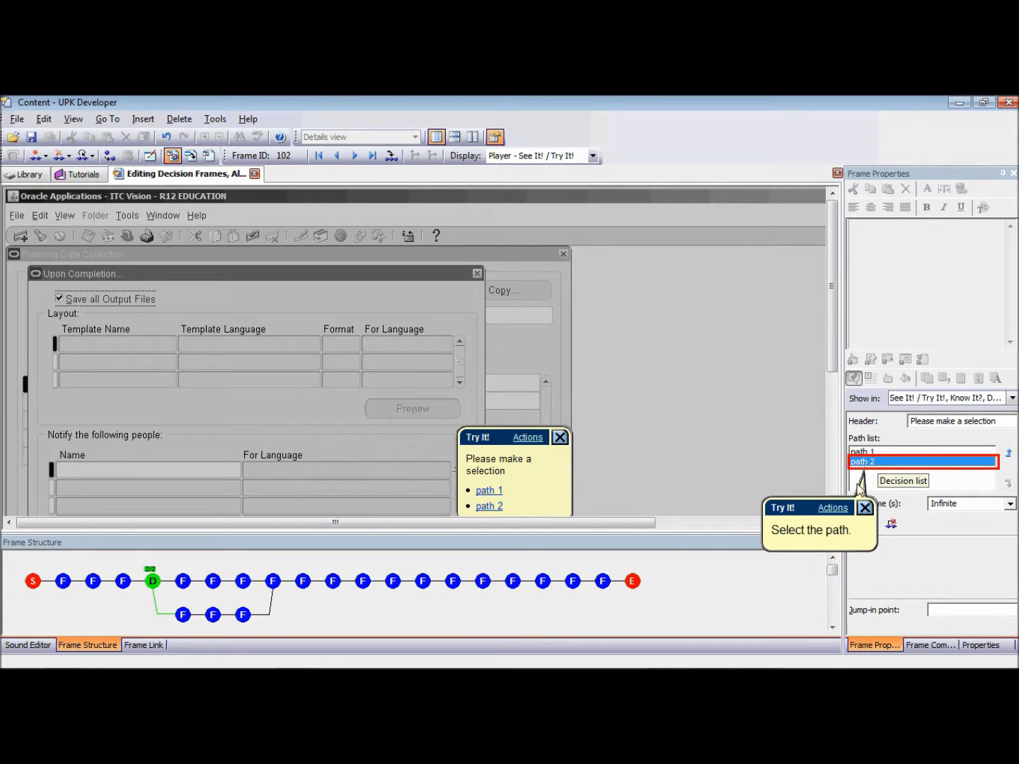
Select path 2 and rename it to 'Decision Path 2'.
click(939, 463)
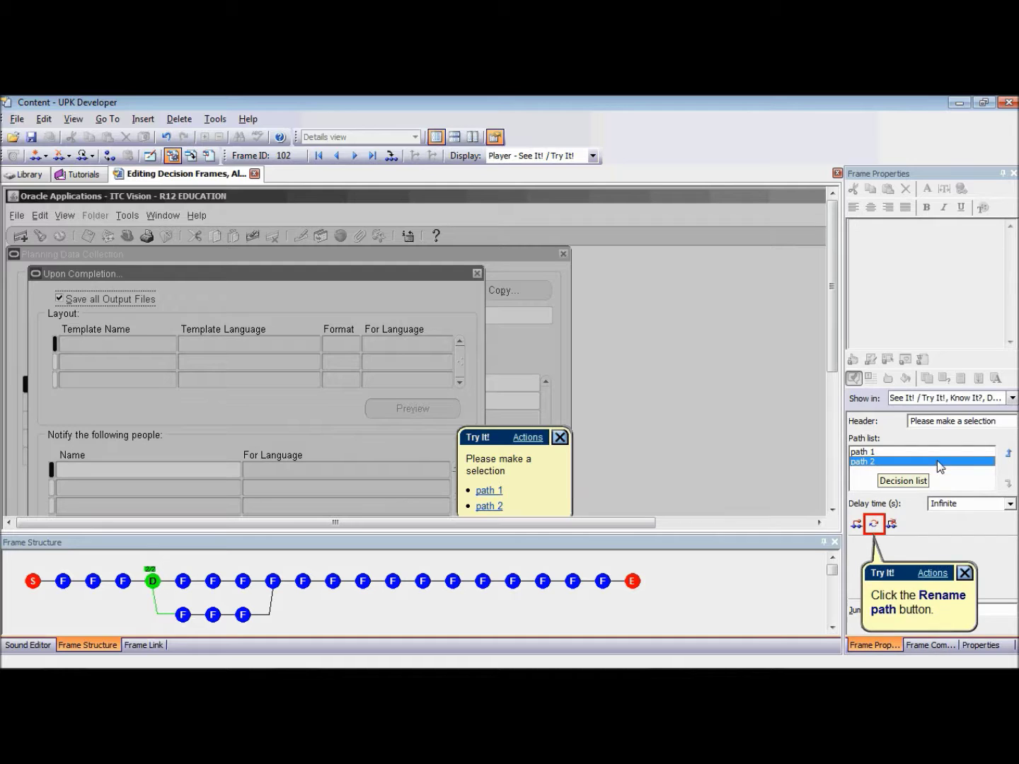
click(875, 525)
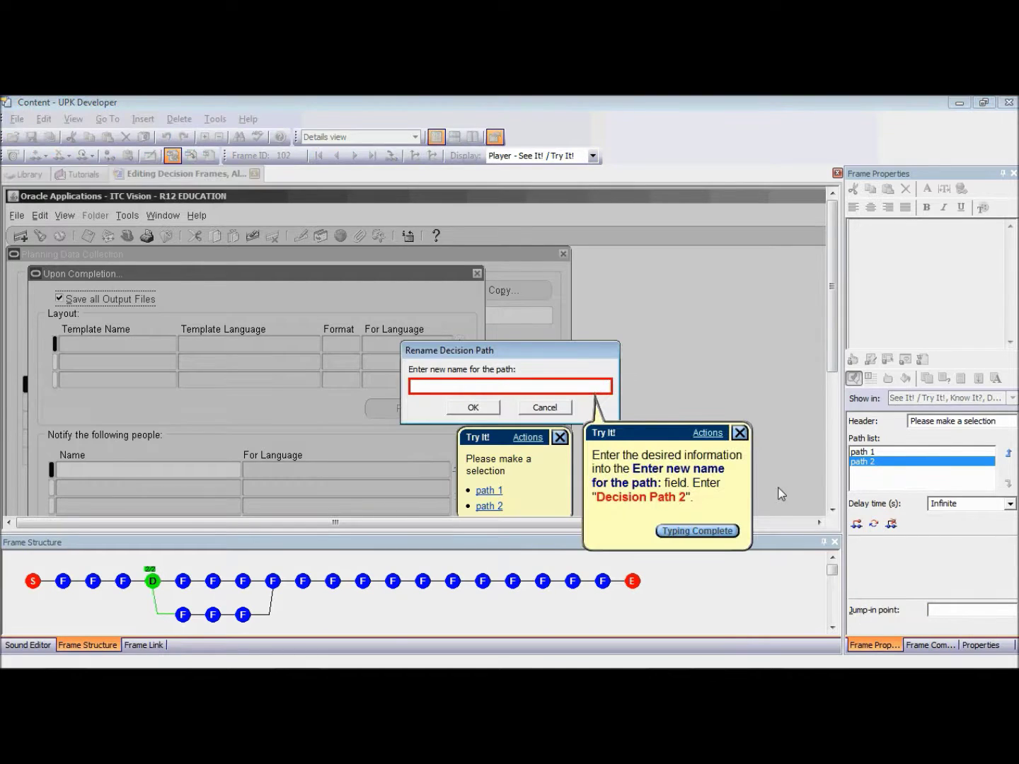
text(Decision Path 2)
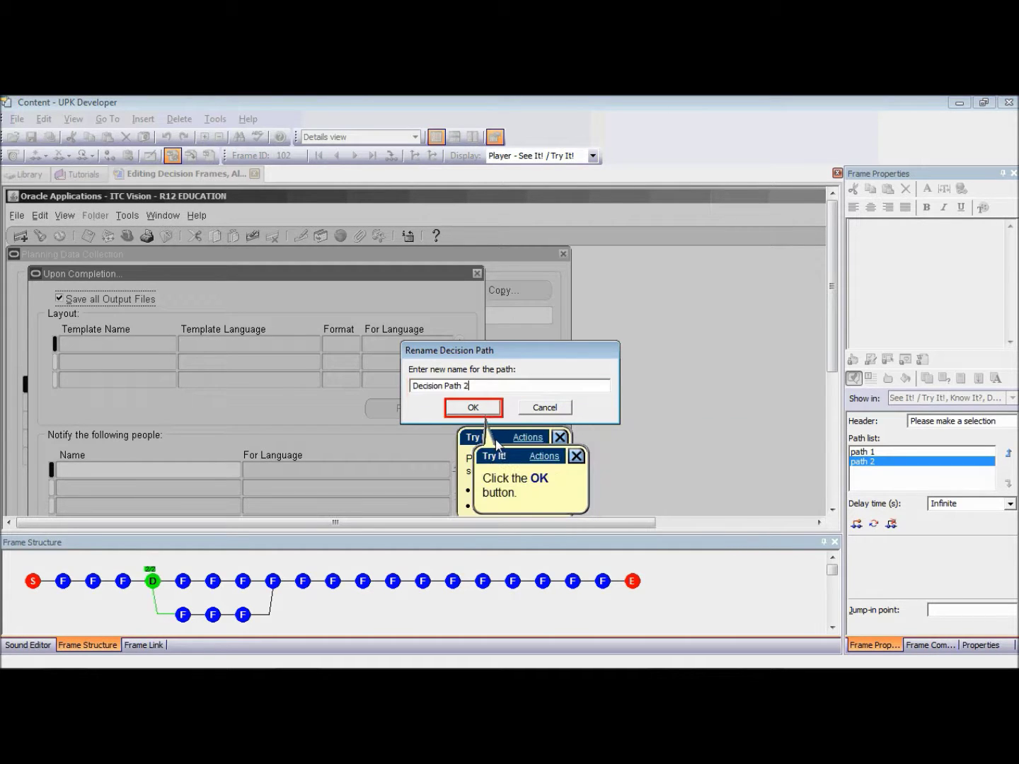
click(486, 405)
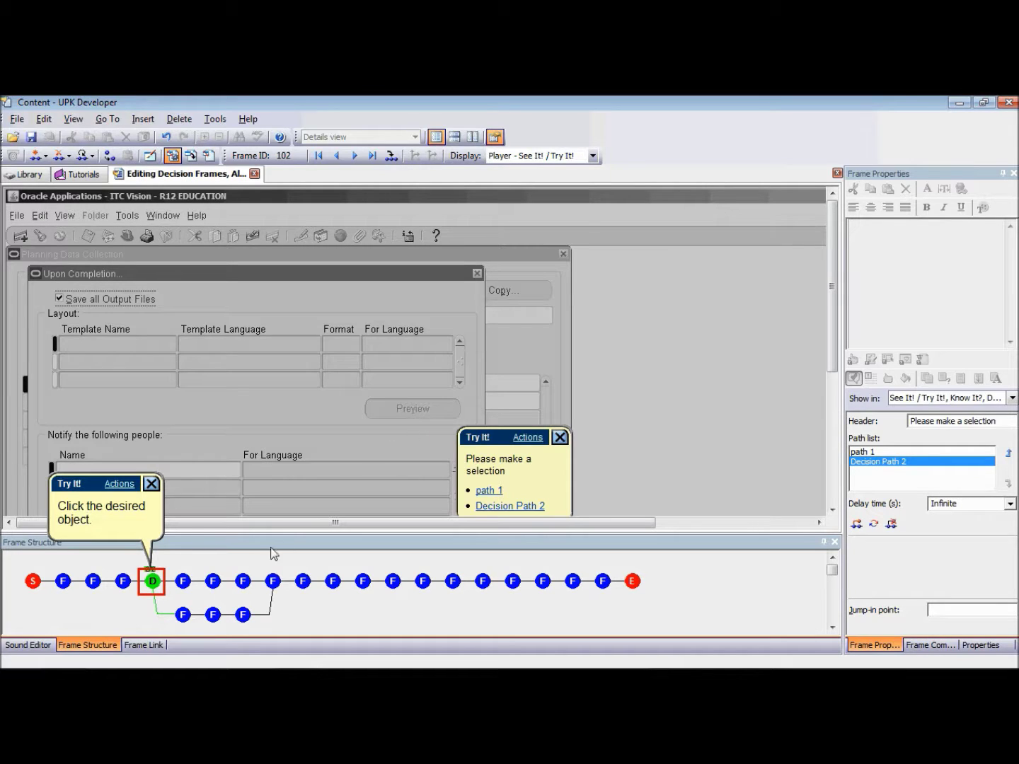
Select the decision frame, choose Delete > Decision Frame, and confirm with Yes.
click(157, 595)
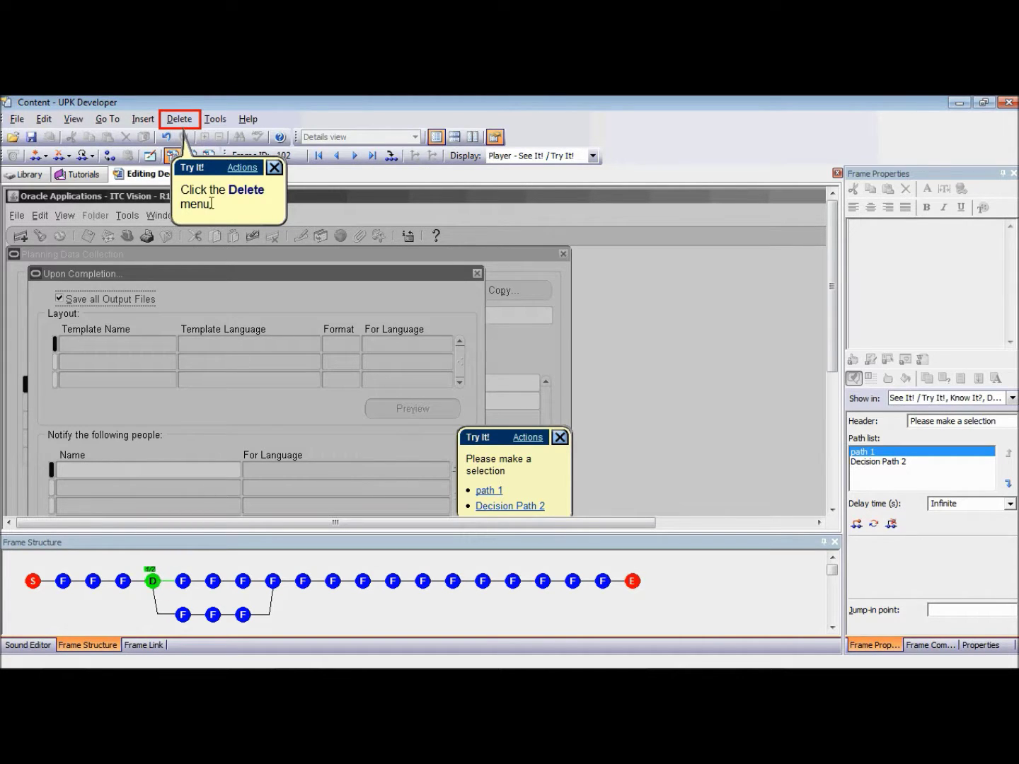
click(179, 120)
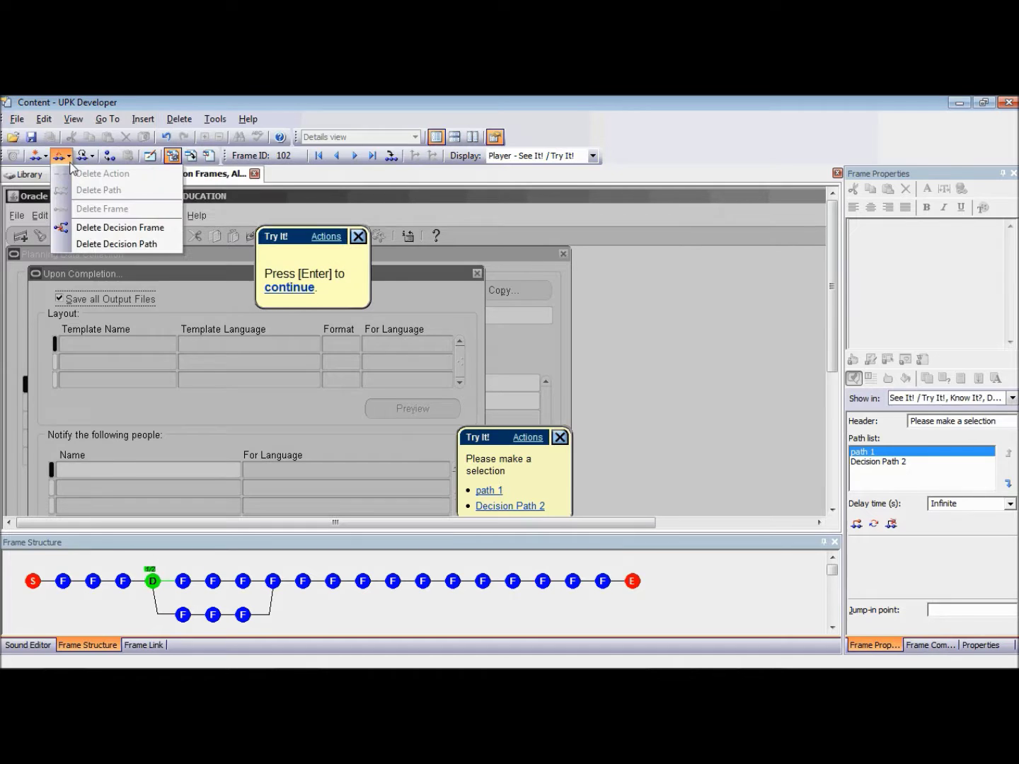
click(286, 288)
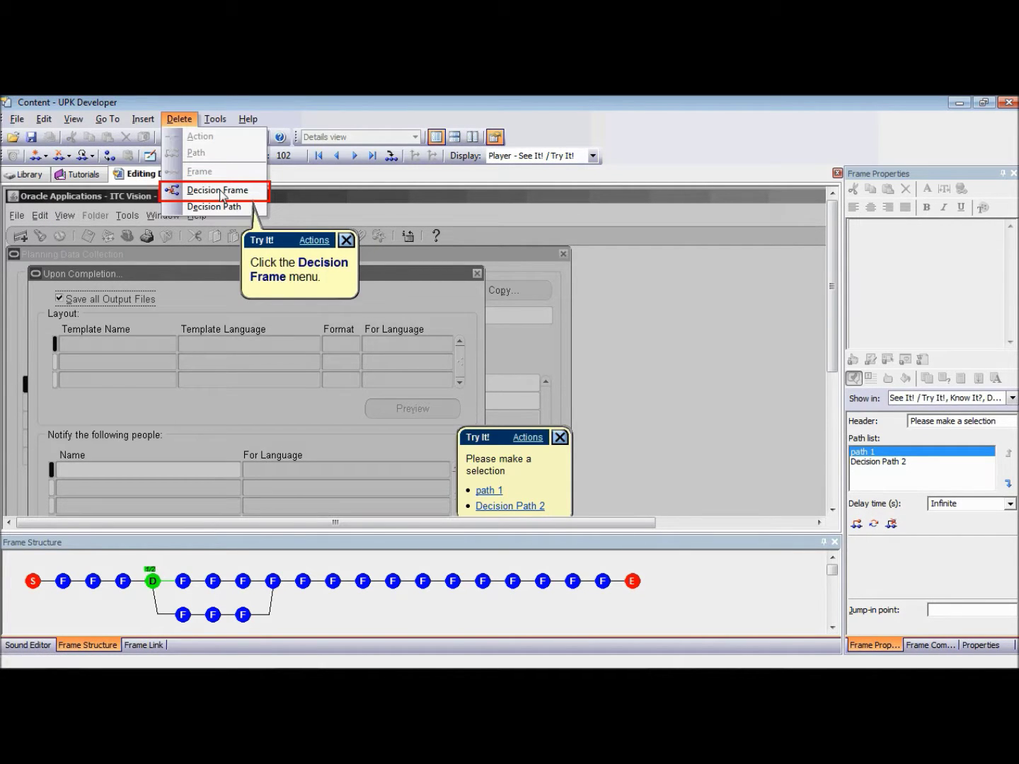
click(223, 195)
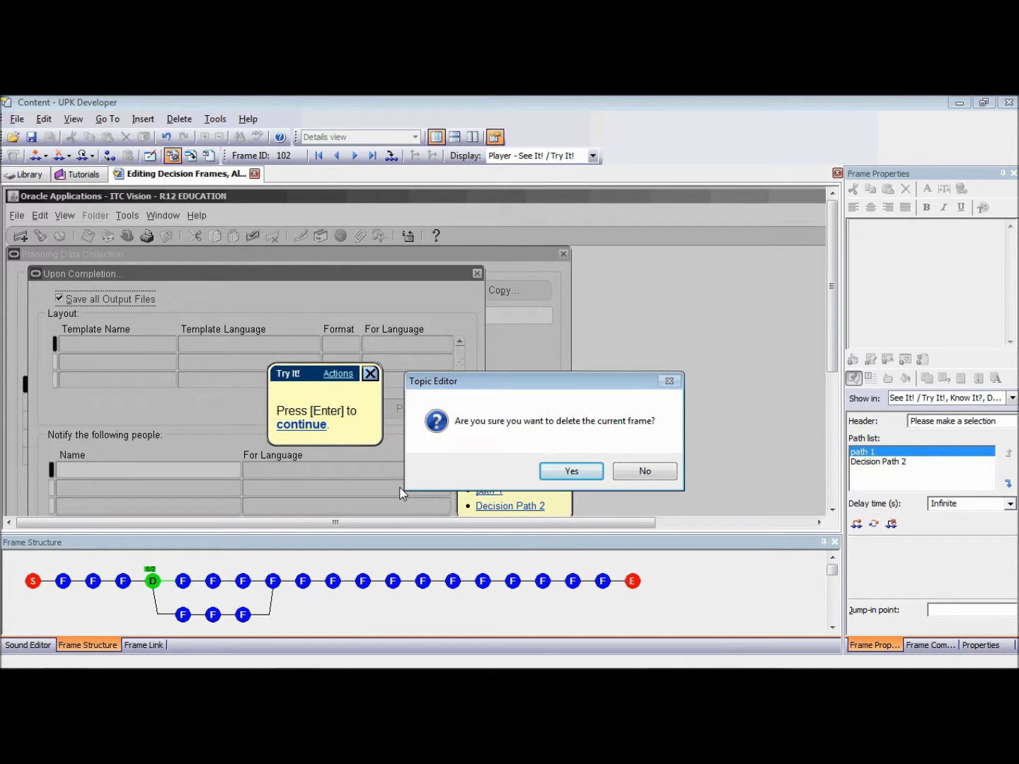
click(316, 426)
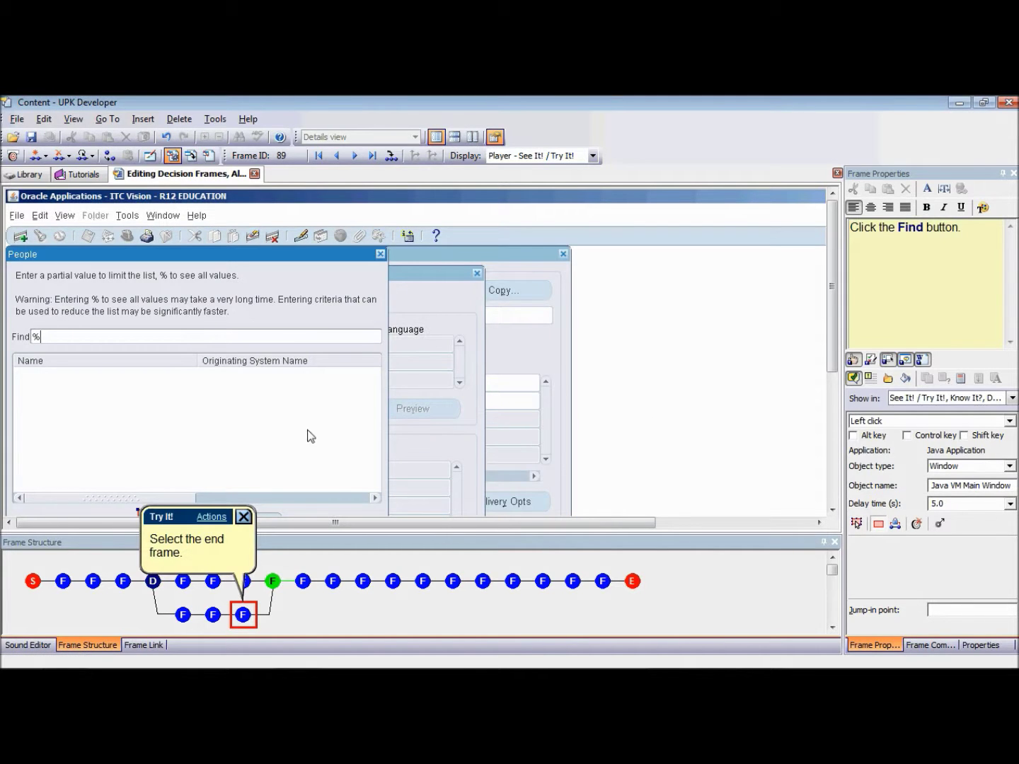
Modify the alternative path's end point so it rejoins at the next frame.
click(246, 616)
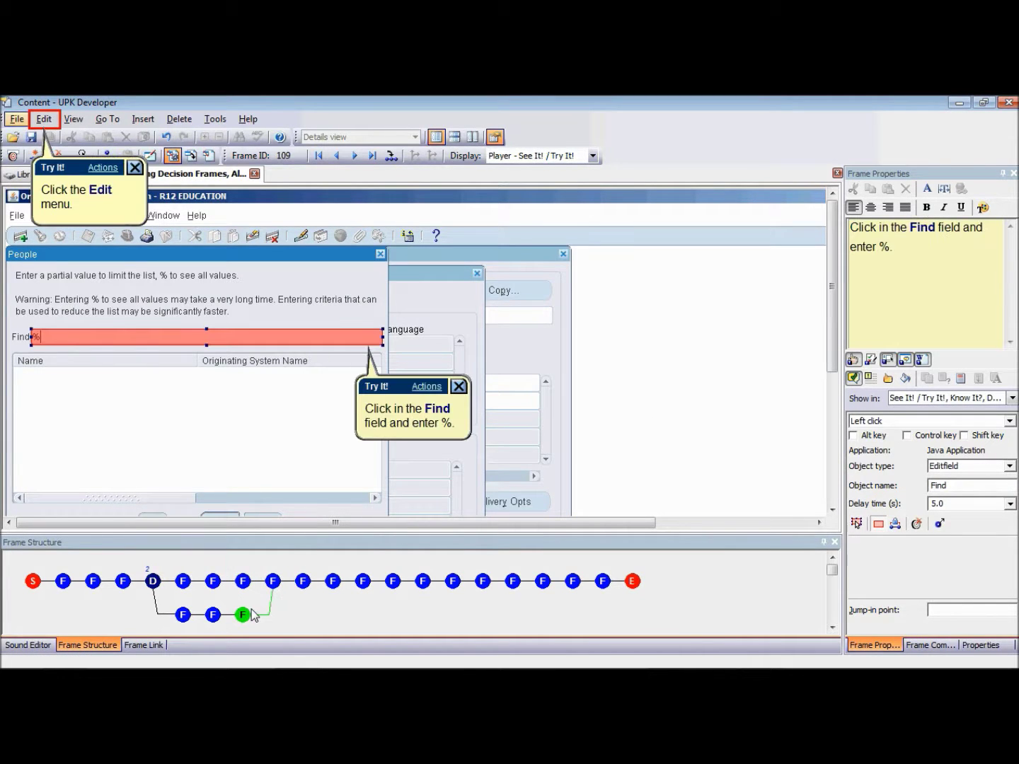
click(45, 121)
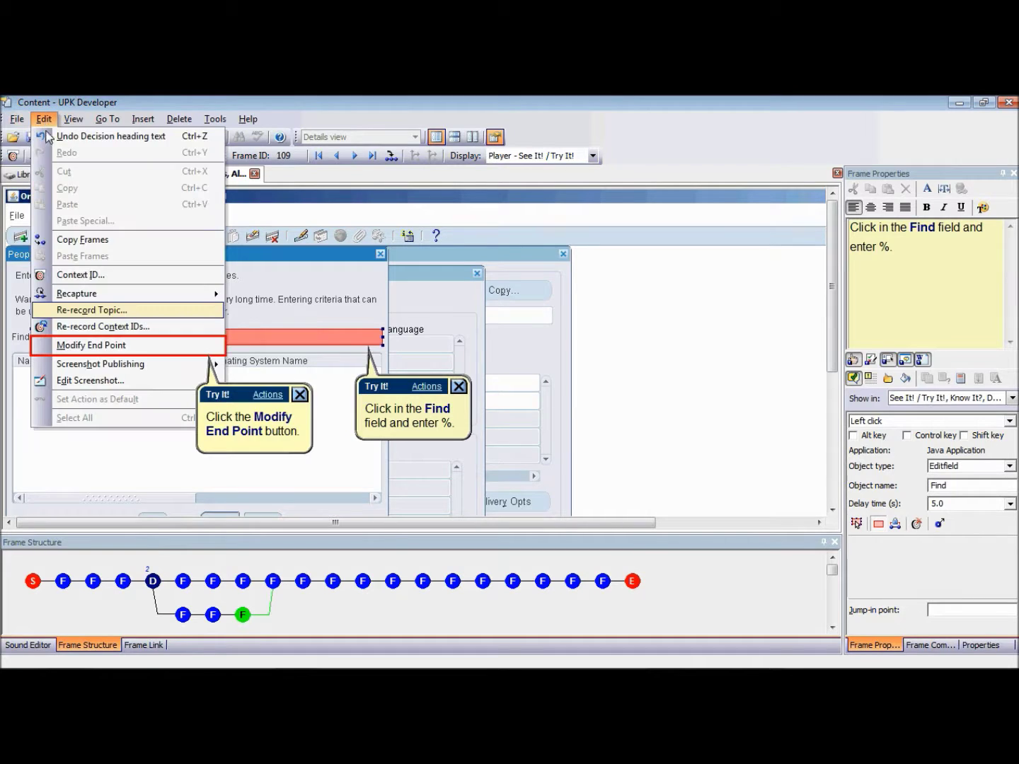
click(98, 346)
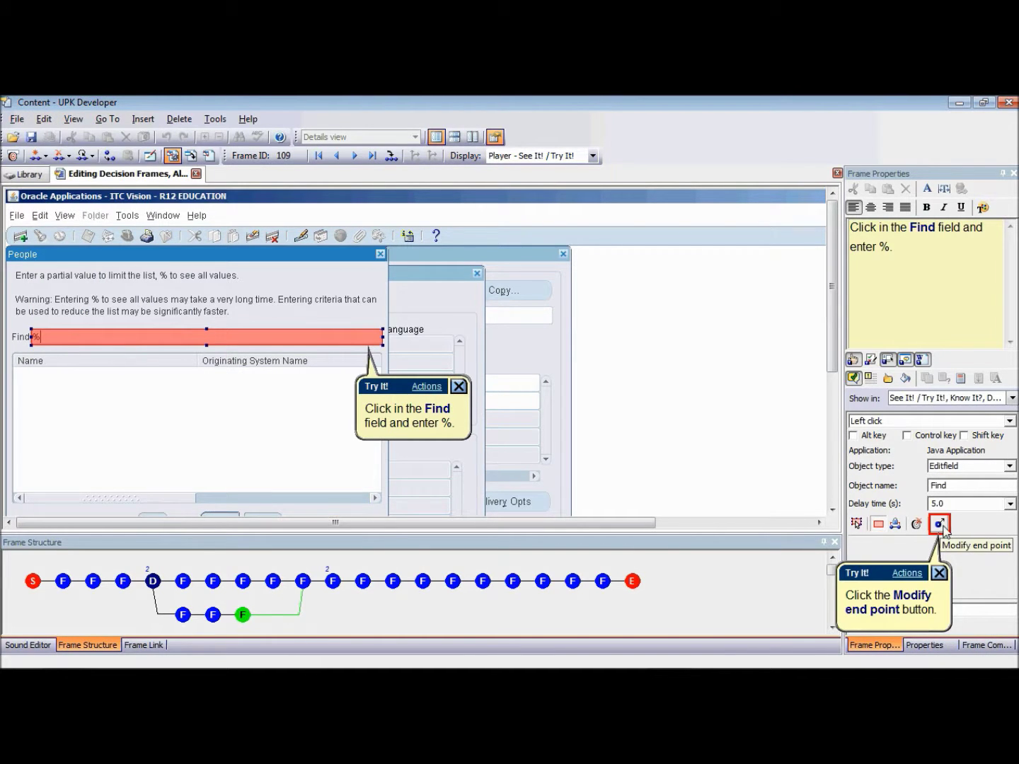
click(942, 525)
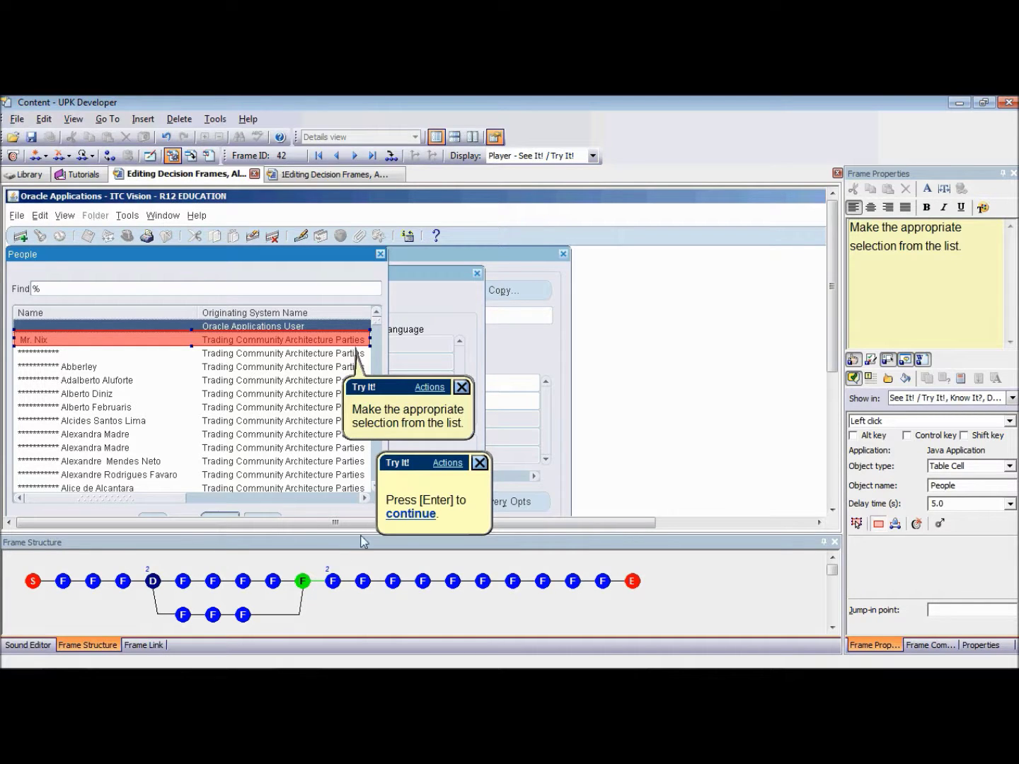
Select the frame after the rejoin point and step to its next action and back.
click(417, 513)
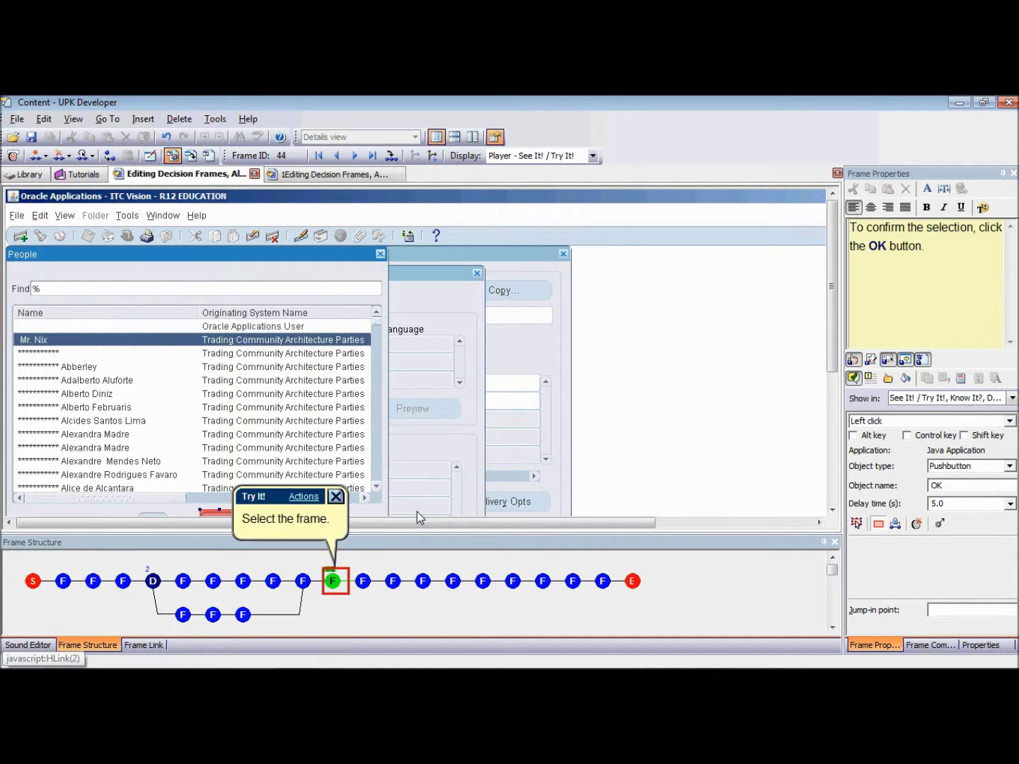
click(343, 584)
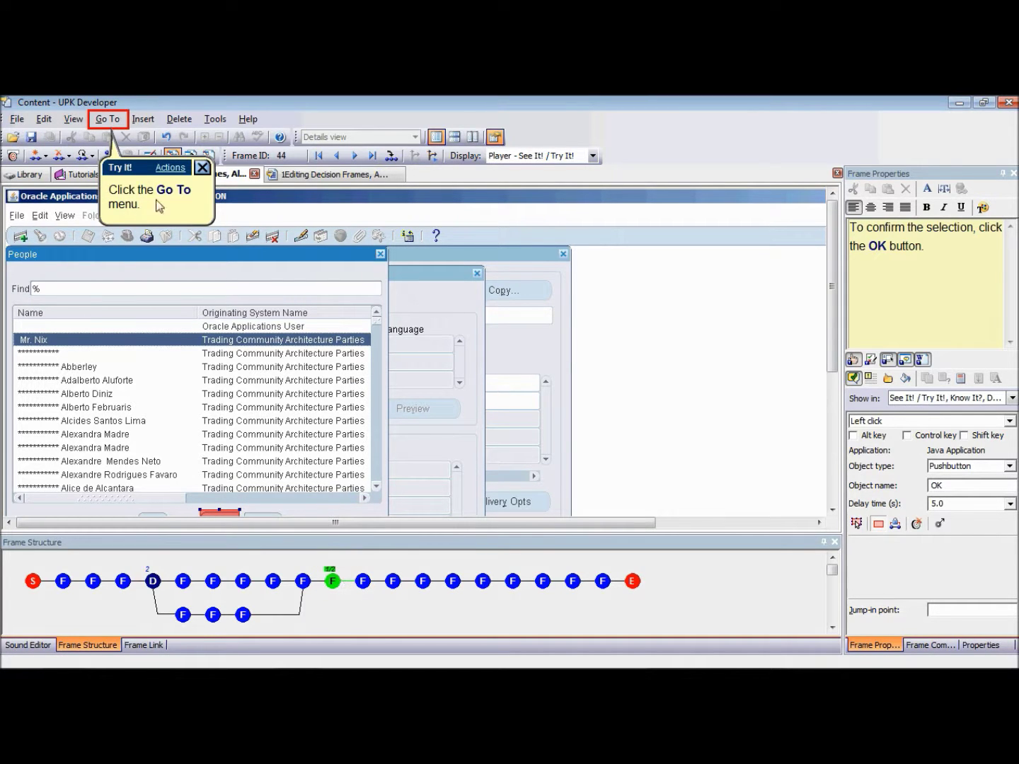
click(110, 122)
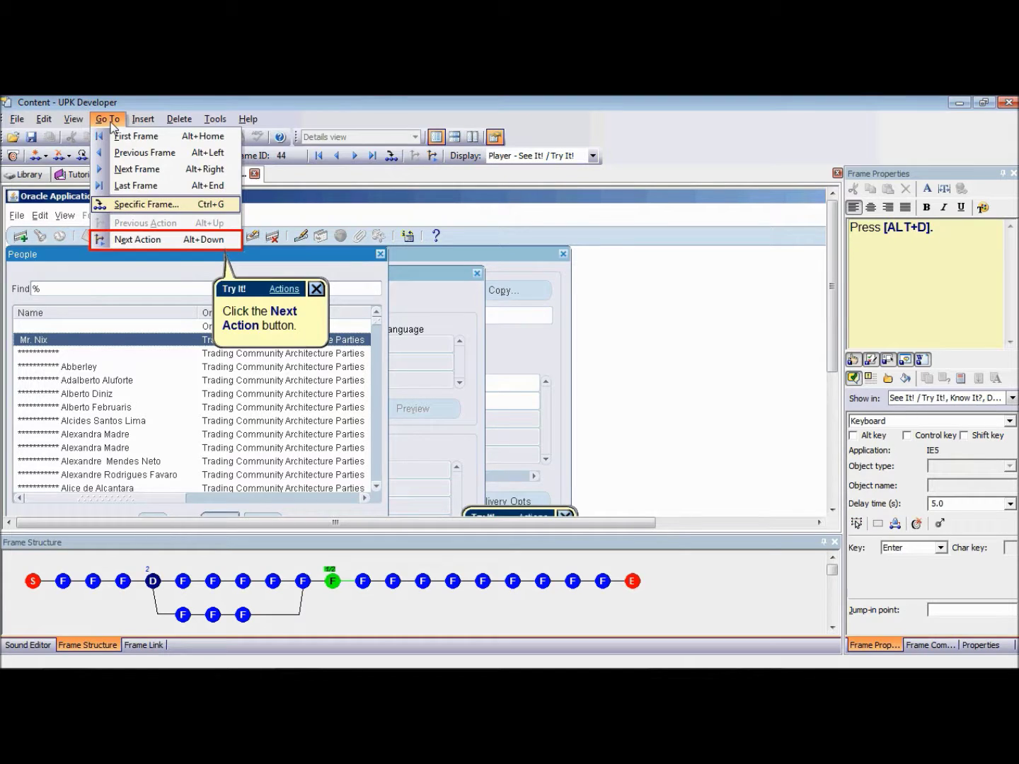
click(191, 242)
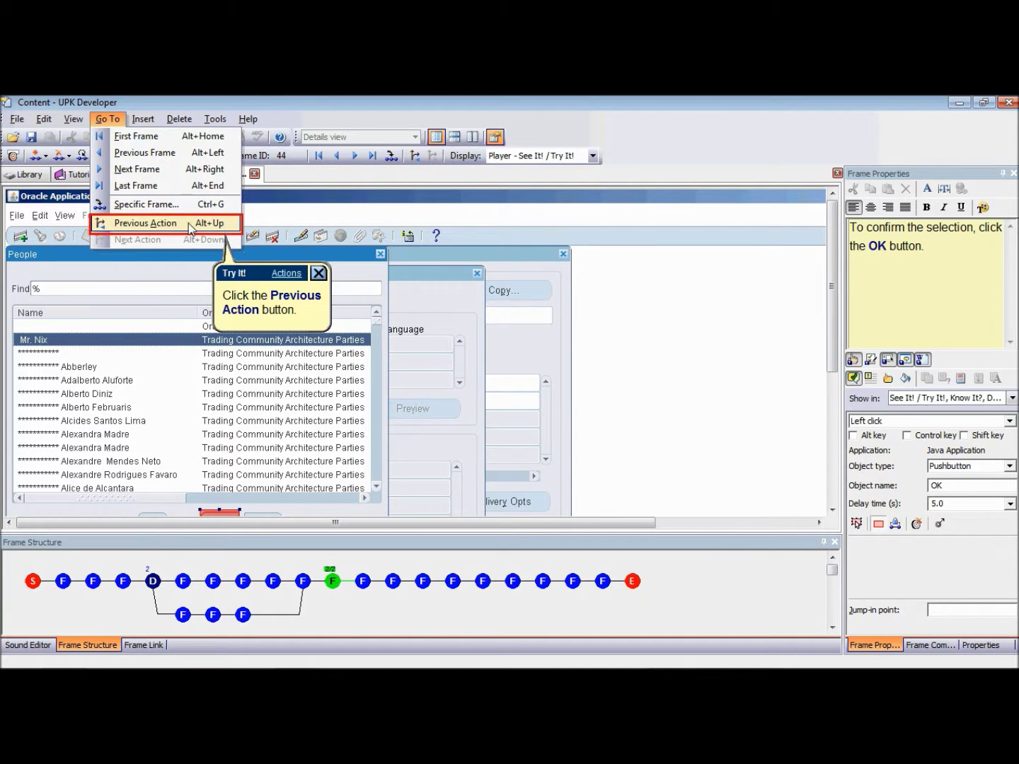
click(189, 222)
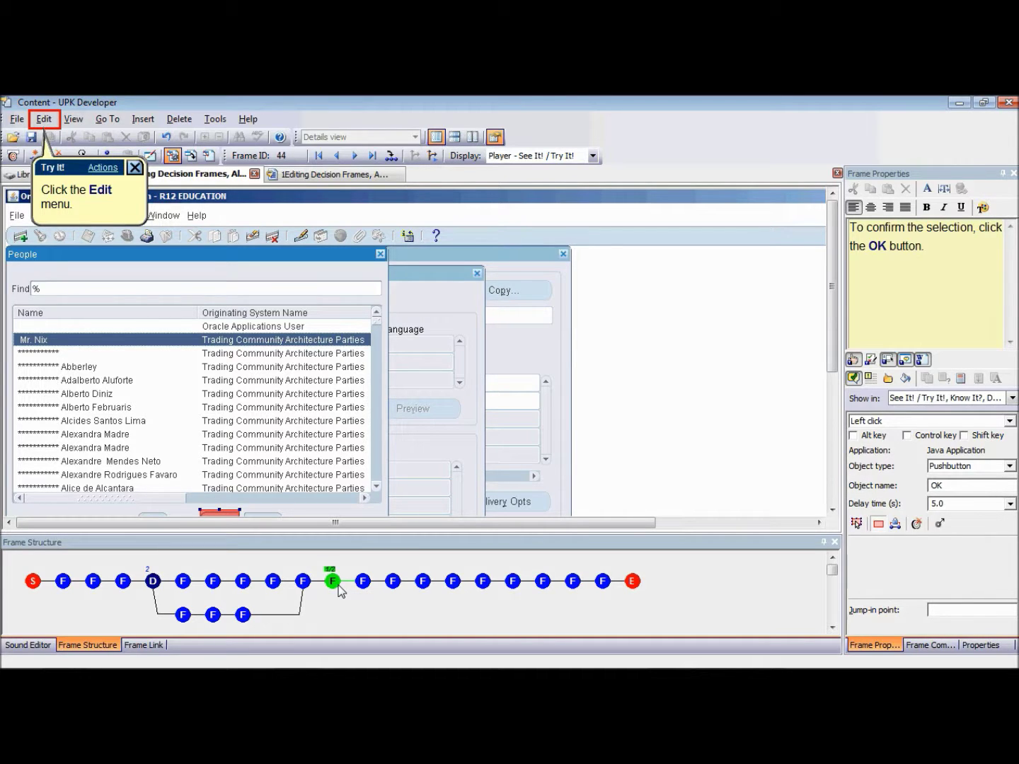
Make 'Press [ALT+D]' frame 44's default action, then delete the selected action.
click(42, 121)
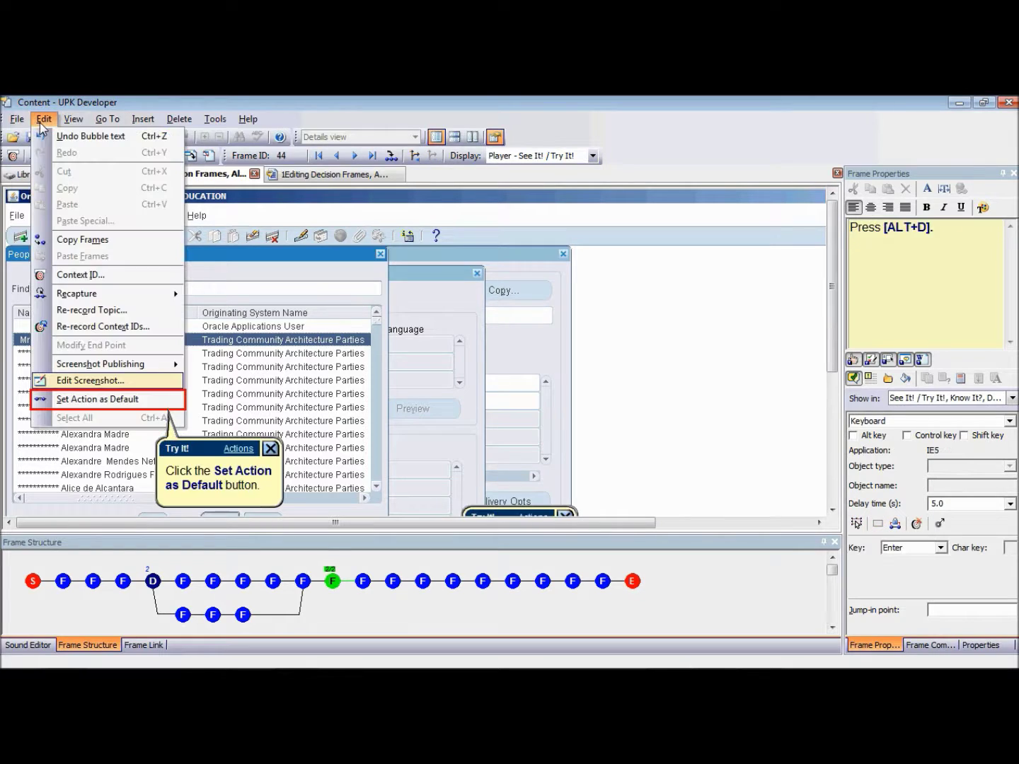
click(119, 400)
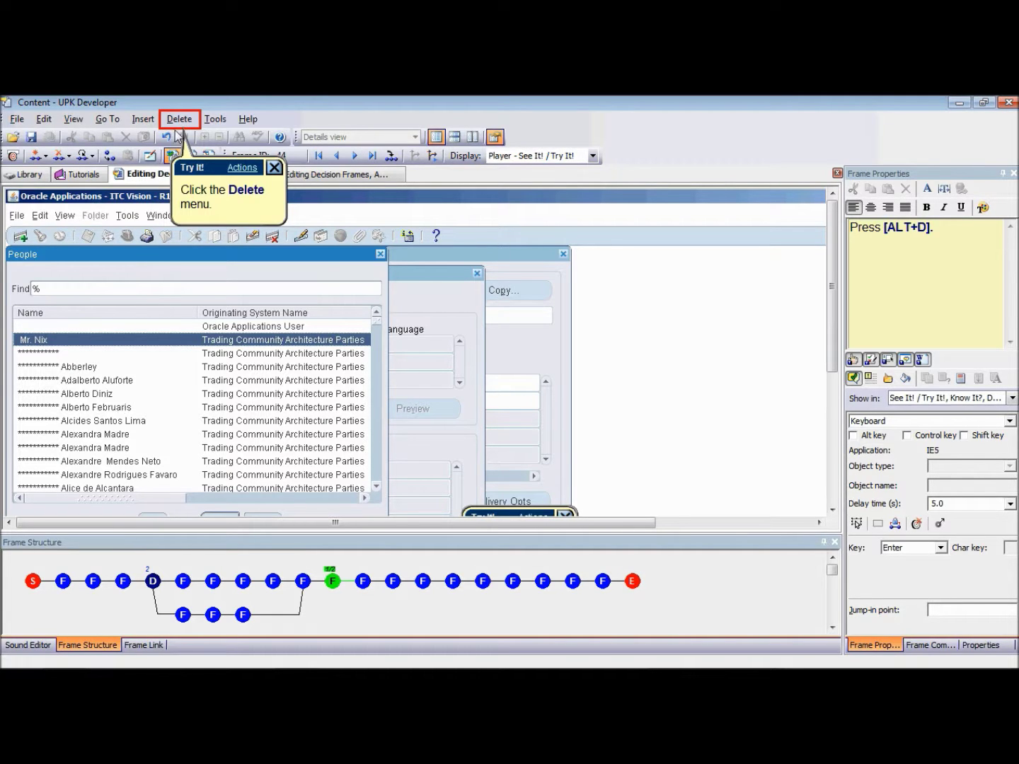
click(182, 121)
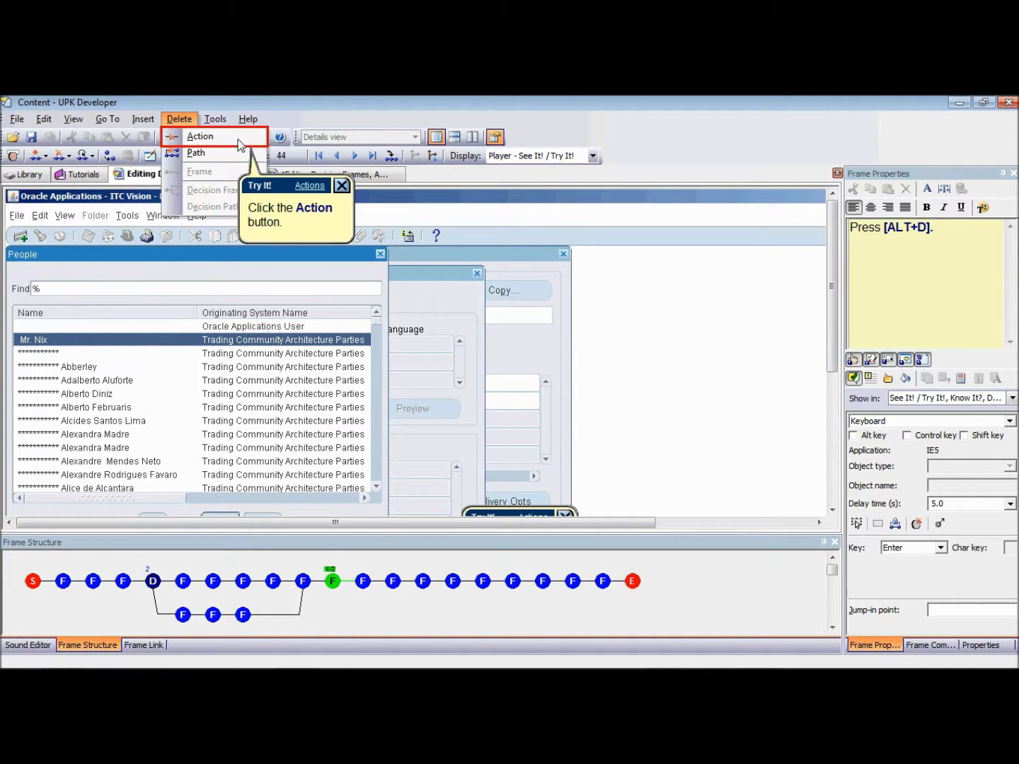
click(238, 138)
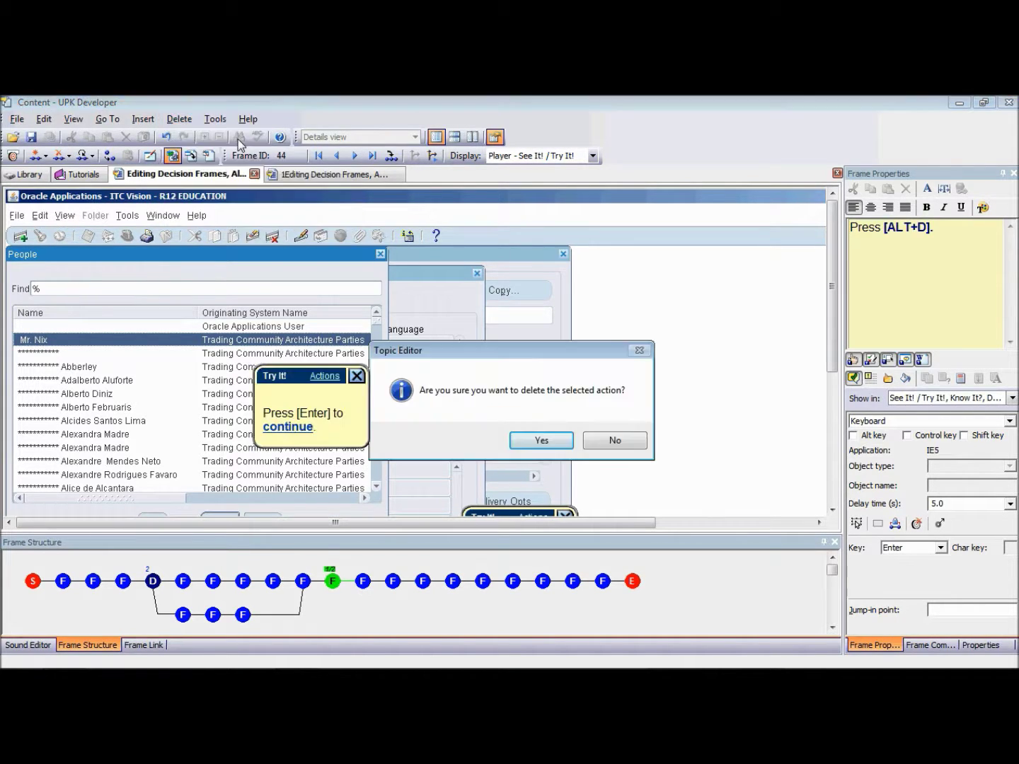
click(302, 432)
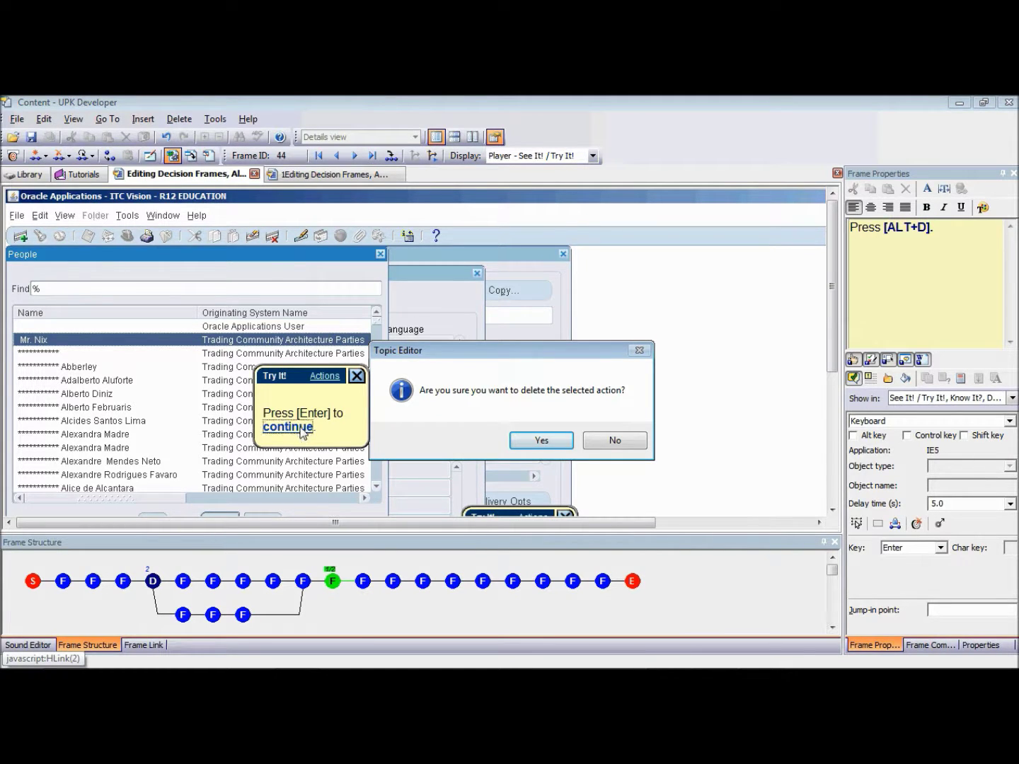